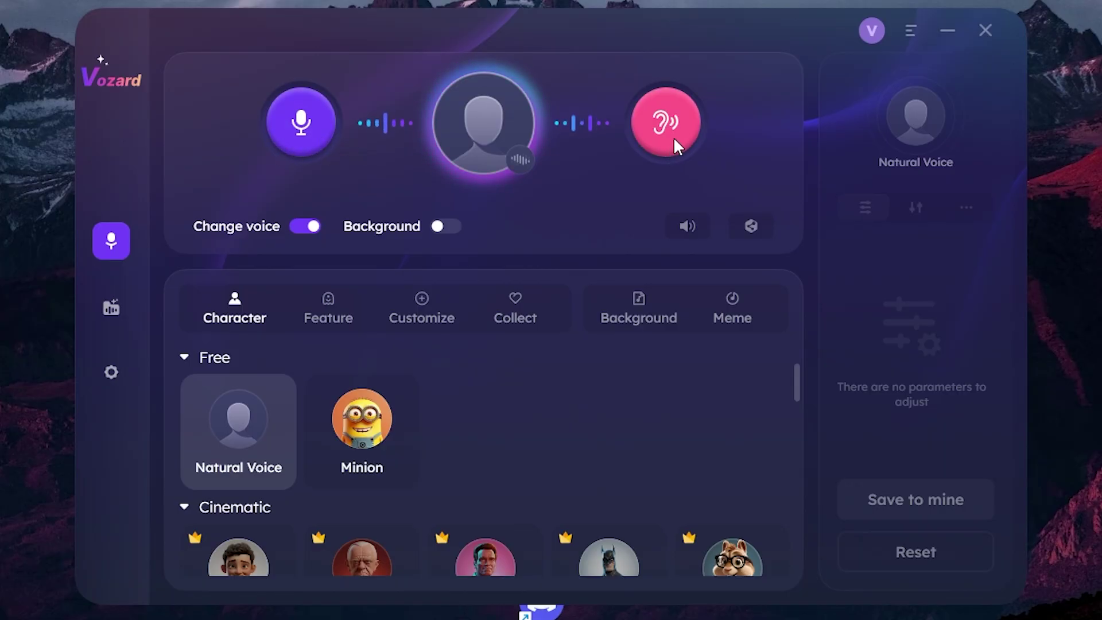
Turn off self-monitoring with the ear button and browse the feature voices
click(666, 120)
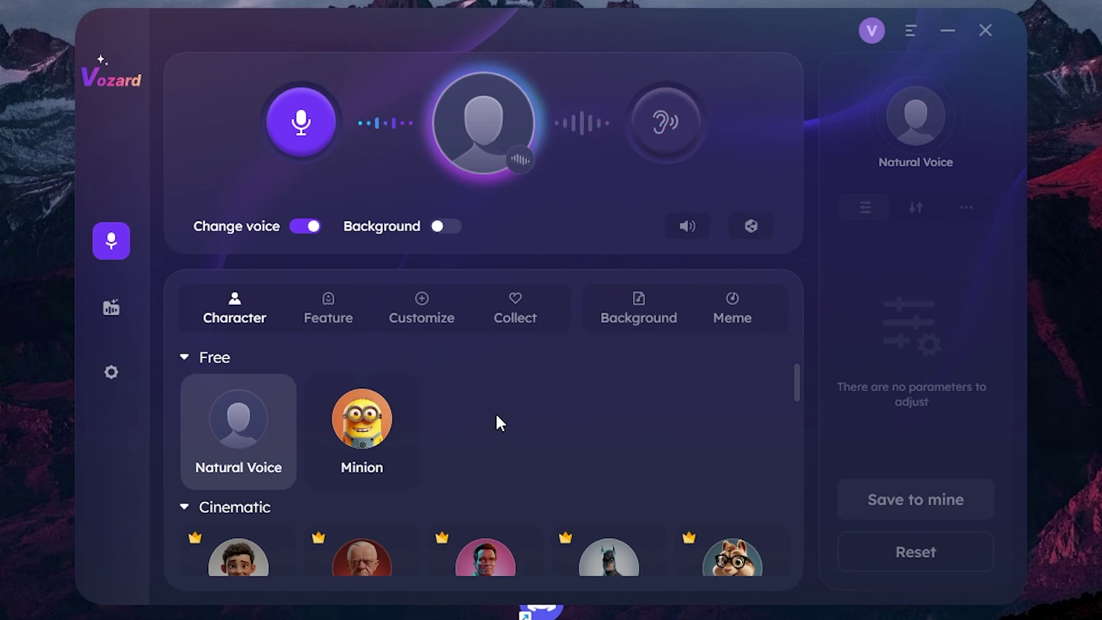
click(333, 313)
click(260, 493)
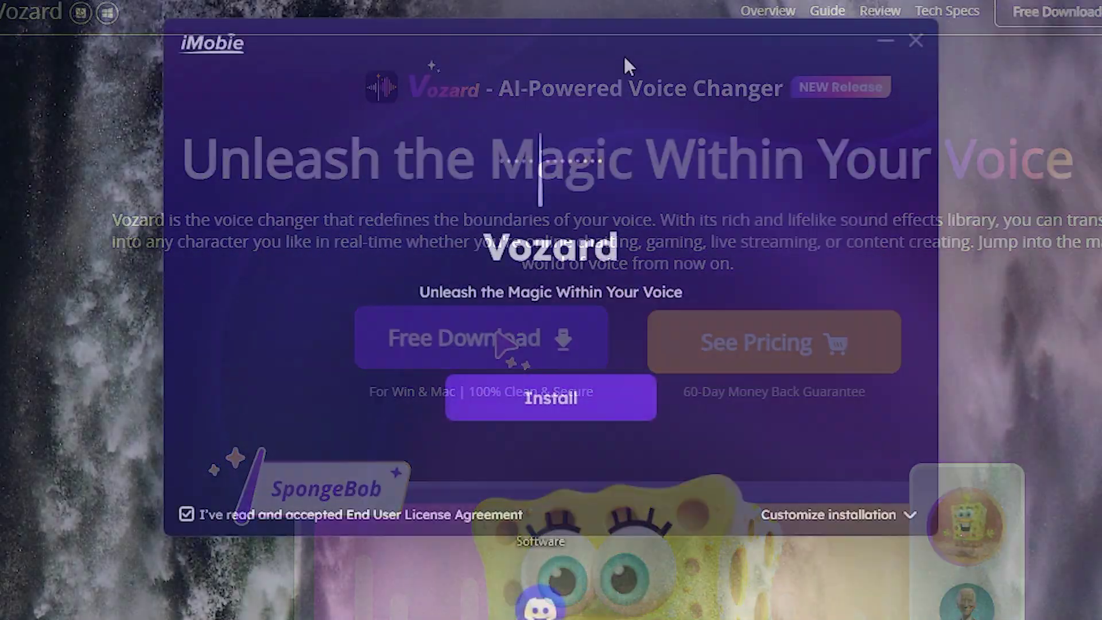
Install Vozard with custom options, enable microphone noise reduction, and approve the audio driver
click(828, 514)
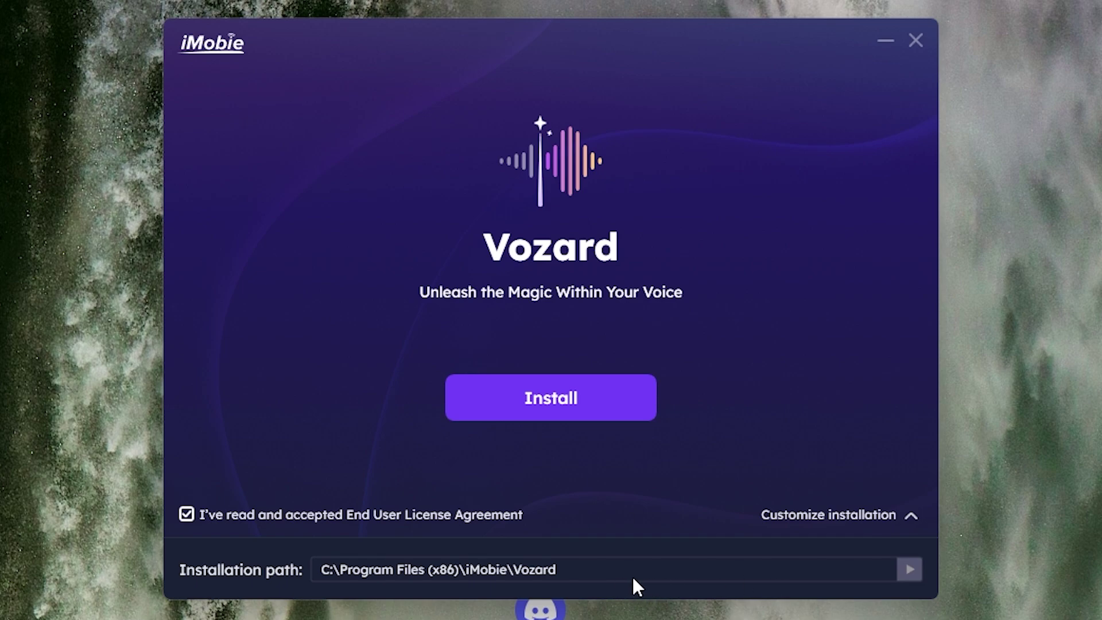
click(542, 413)
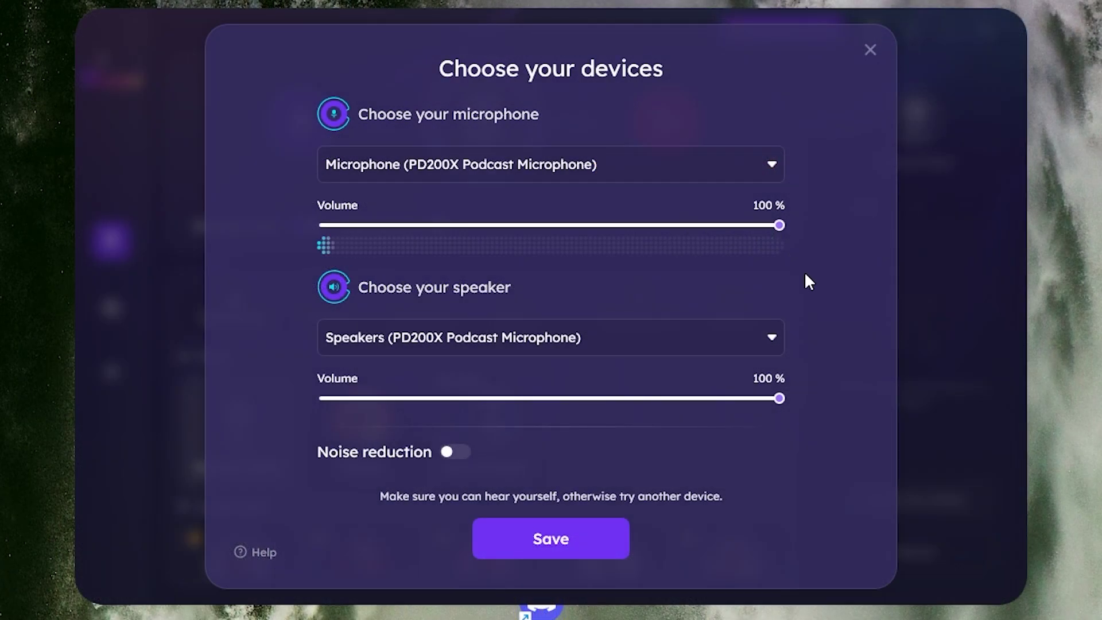
click(447, 458)
click(543, 549)
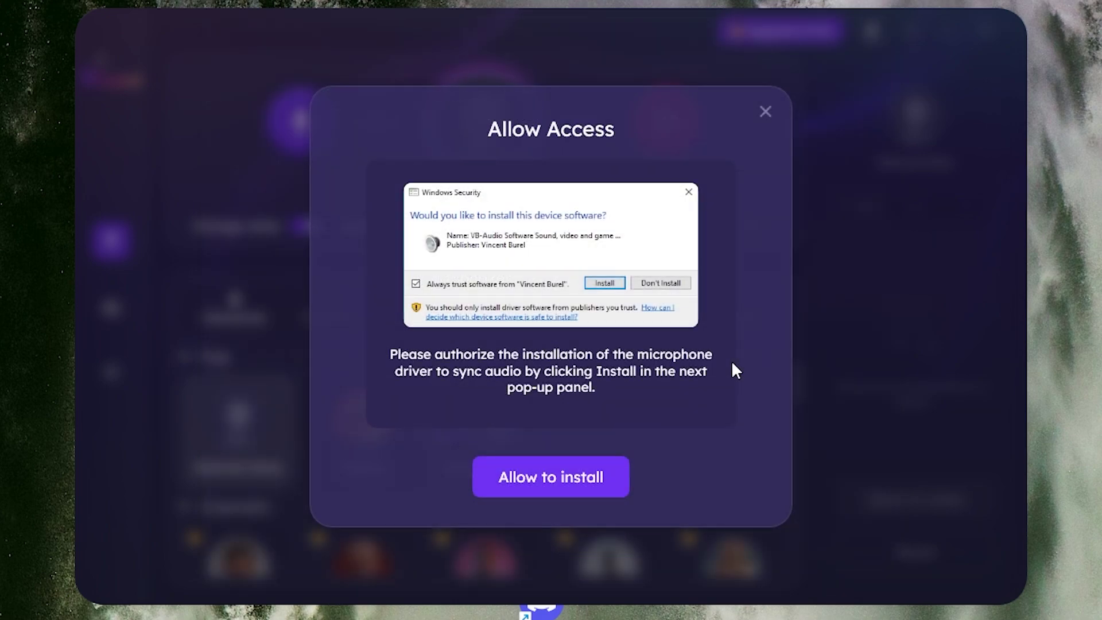
click(583, 485)
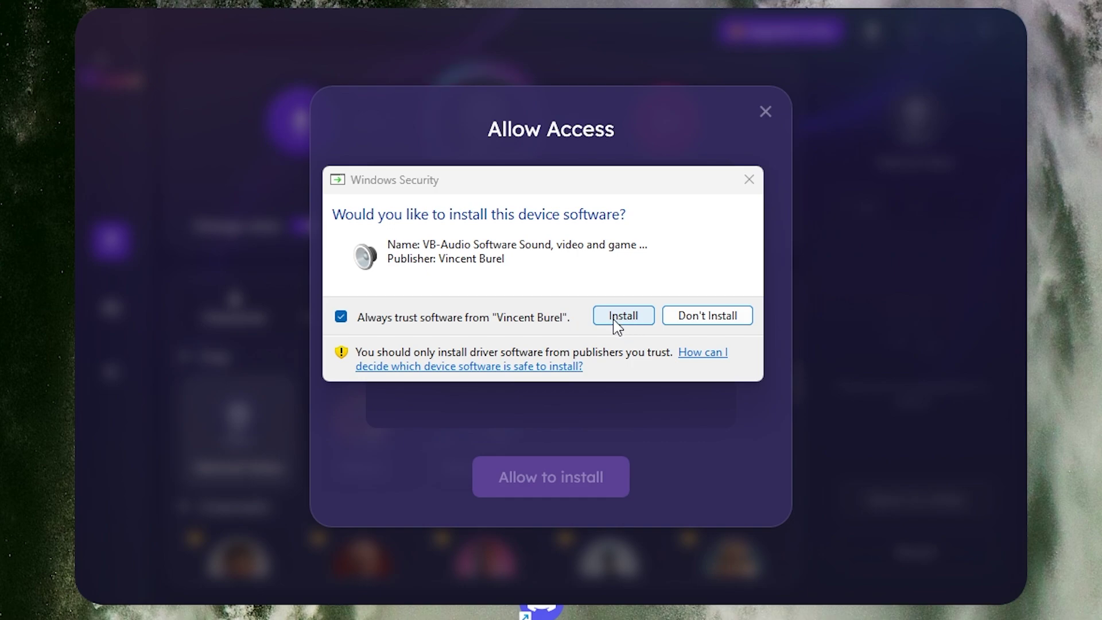
click(622, 316)
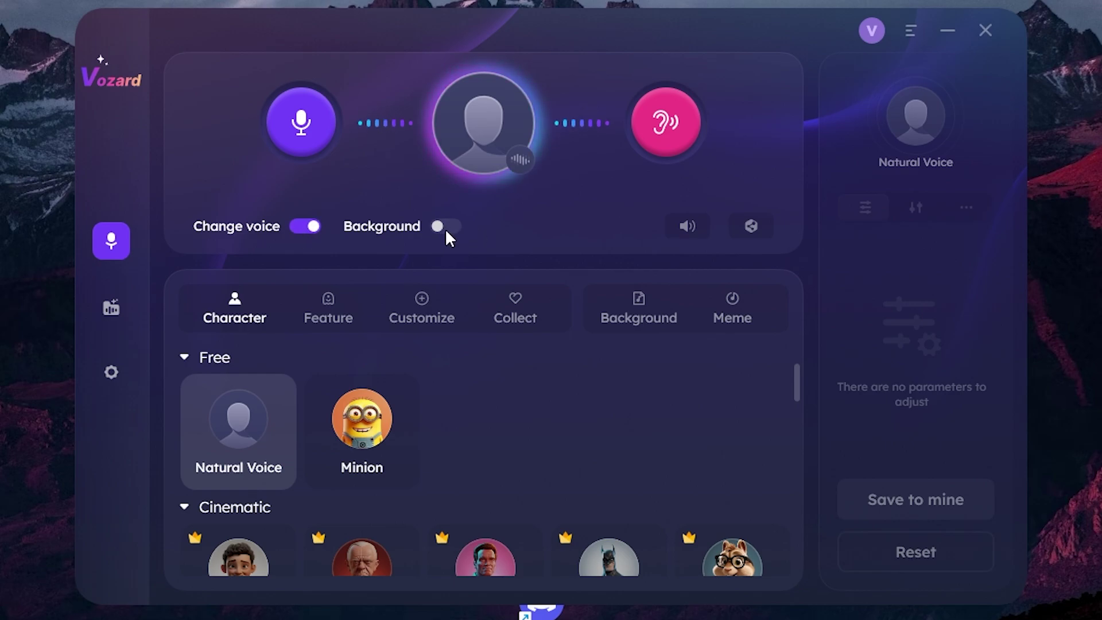
Open the volume levels and drag the Background slider to 58%
click(688, 226)
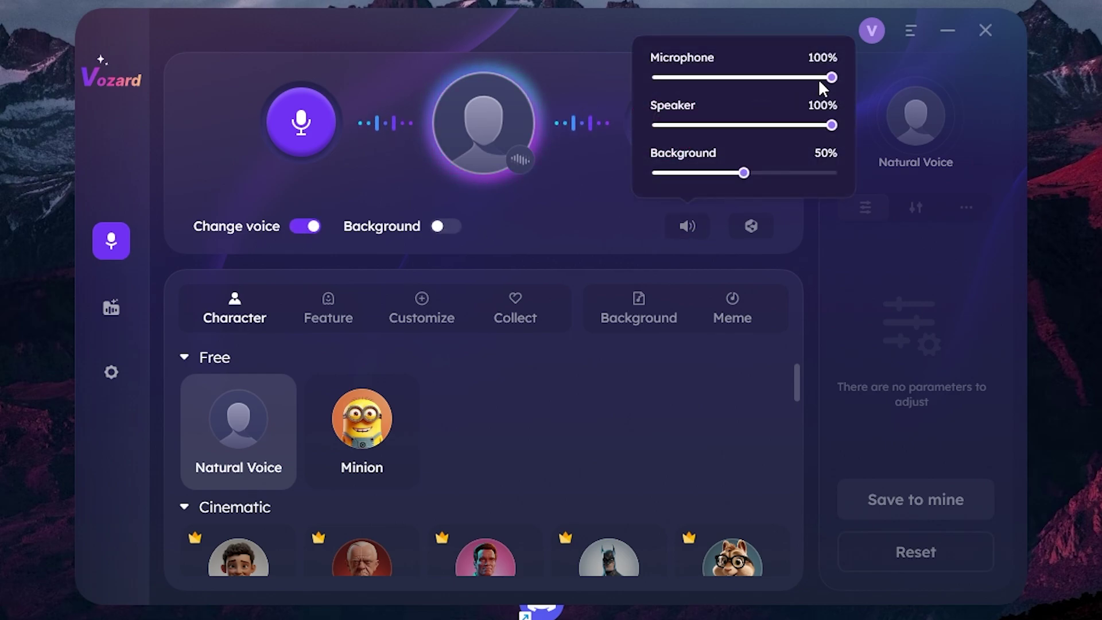
drag(822, 78, 833, 78)
mouse_move(743, 173)
mouse_down()
mouse_move(755, 173)
mouse_move(735, 174)
mouse_up()
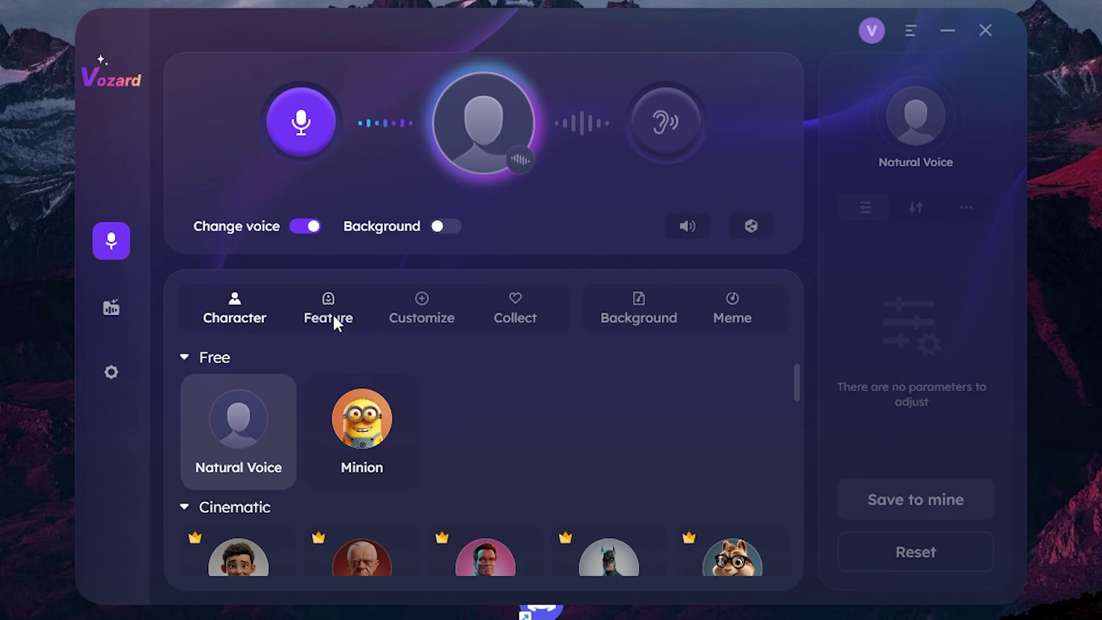
Show the feature voices, try Anime Girl, and collapse the voice categories
click(332, 313)
click(249, 482)
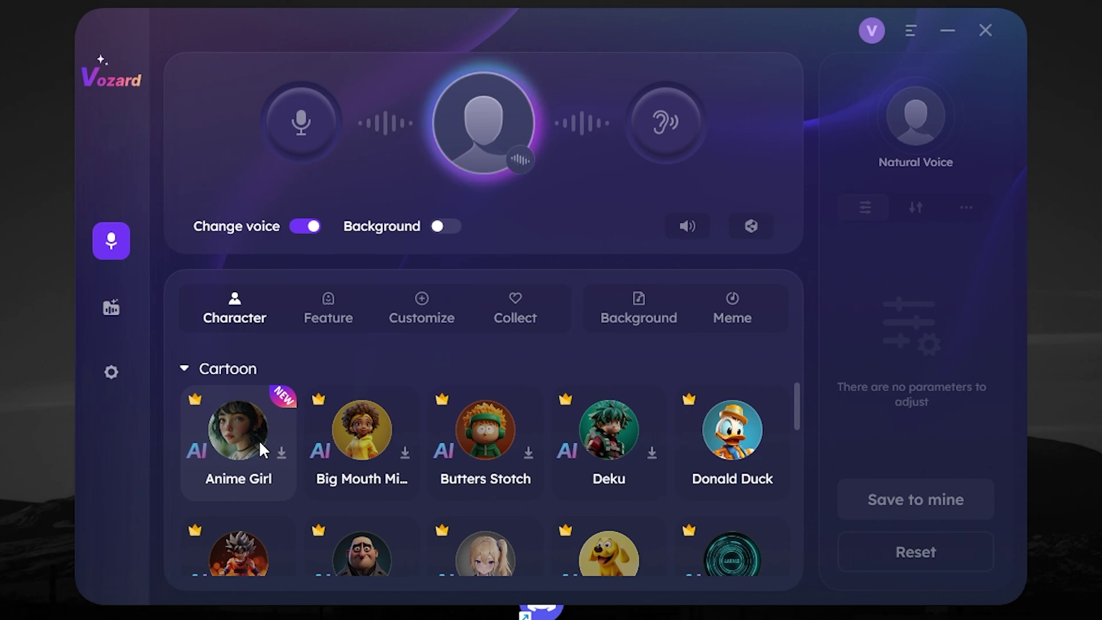
click(260, 439)
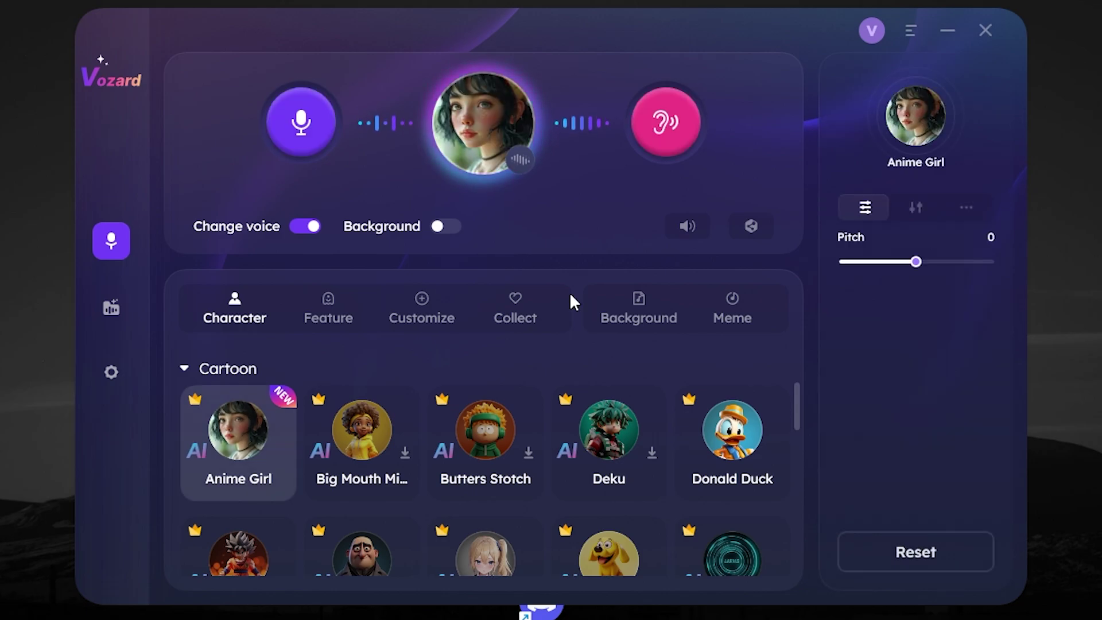
click(227, 368)
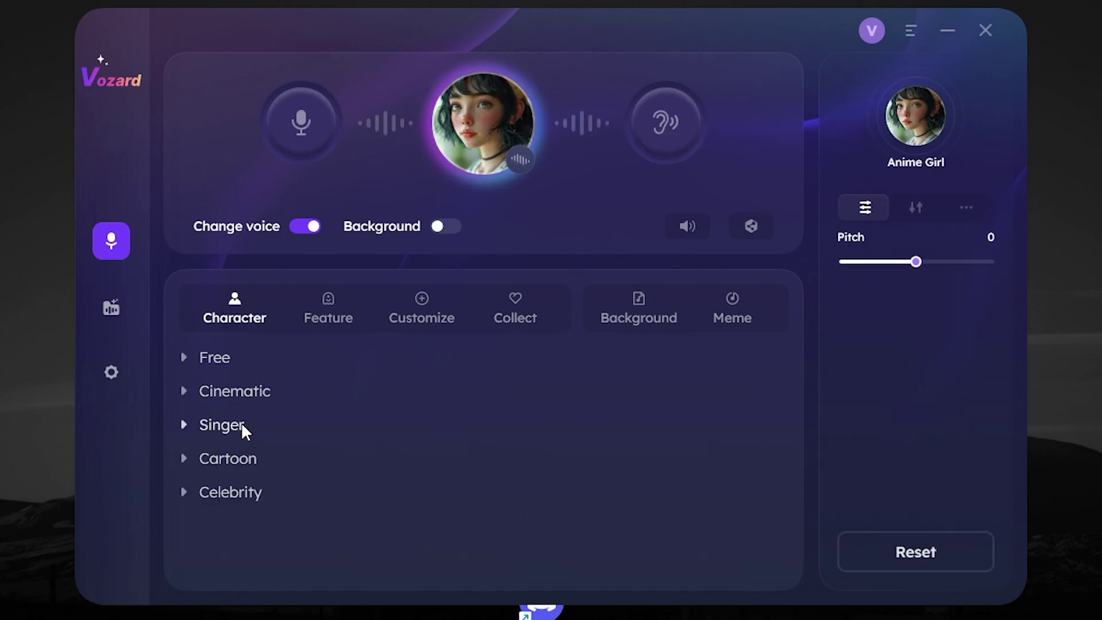
Download the Britney Spears and Calliope Mori singer voices, then try Joker and College Girl
click(206, 429)
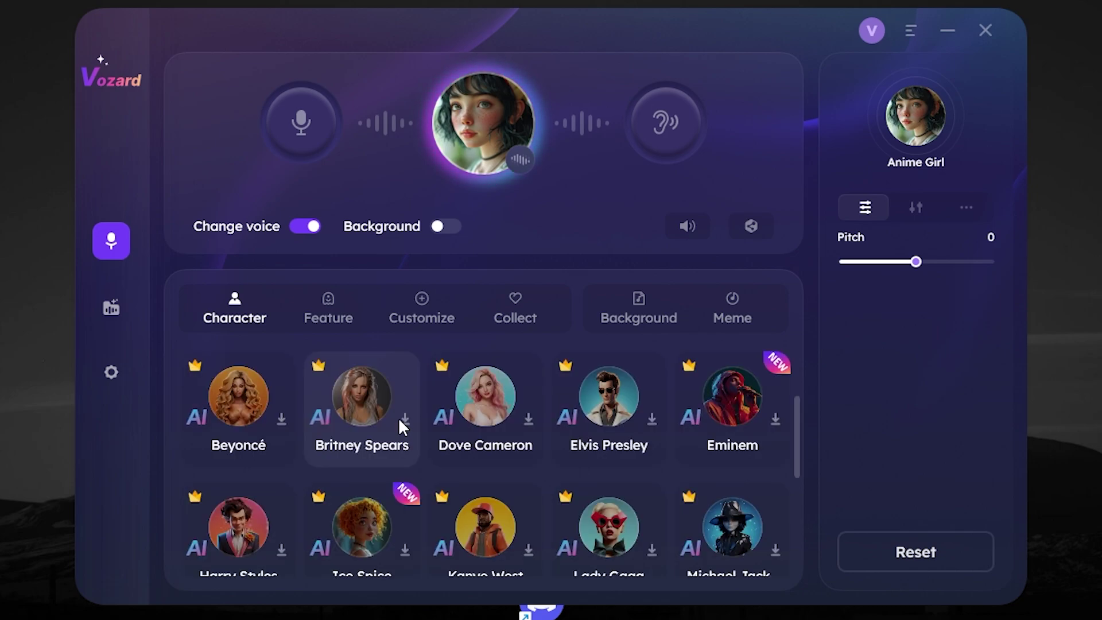
click(403, 419)
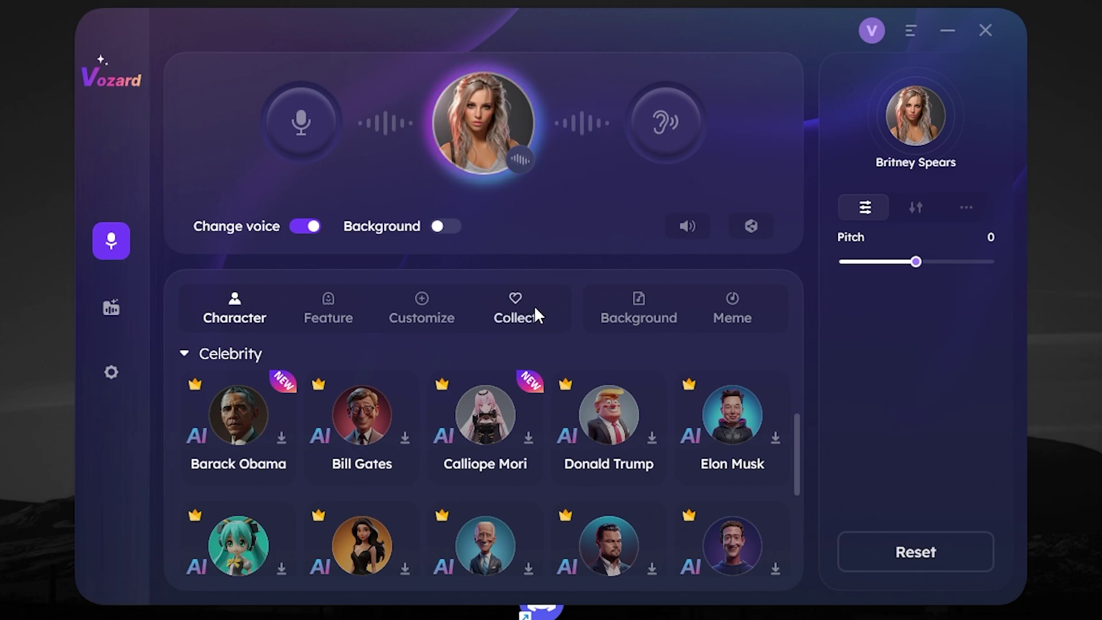
click(529, 439)
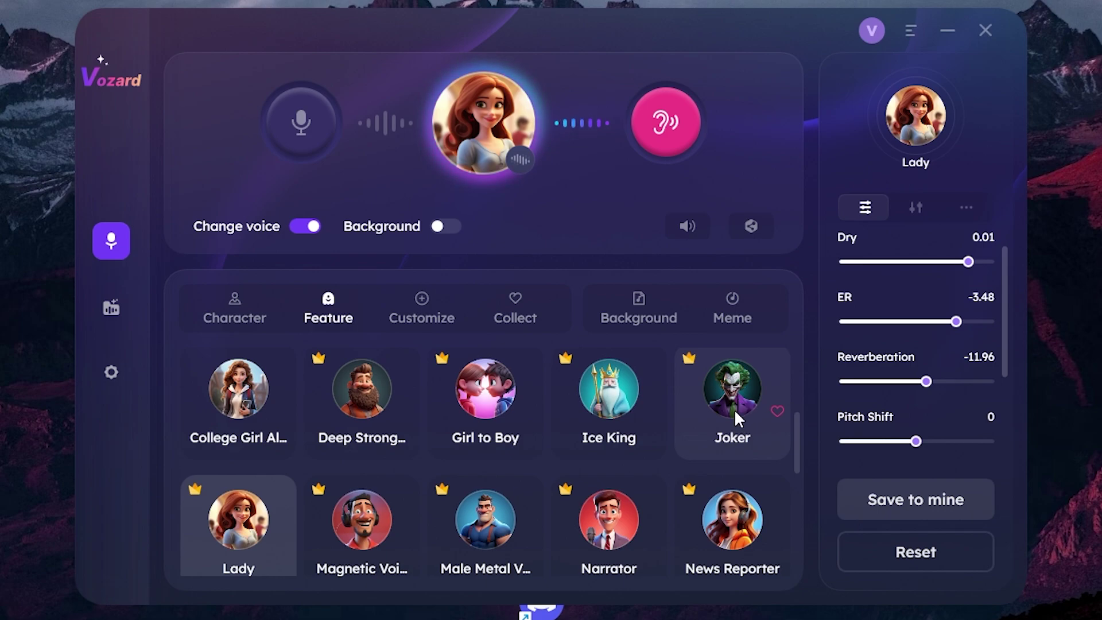
click(734, 410)
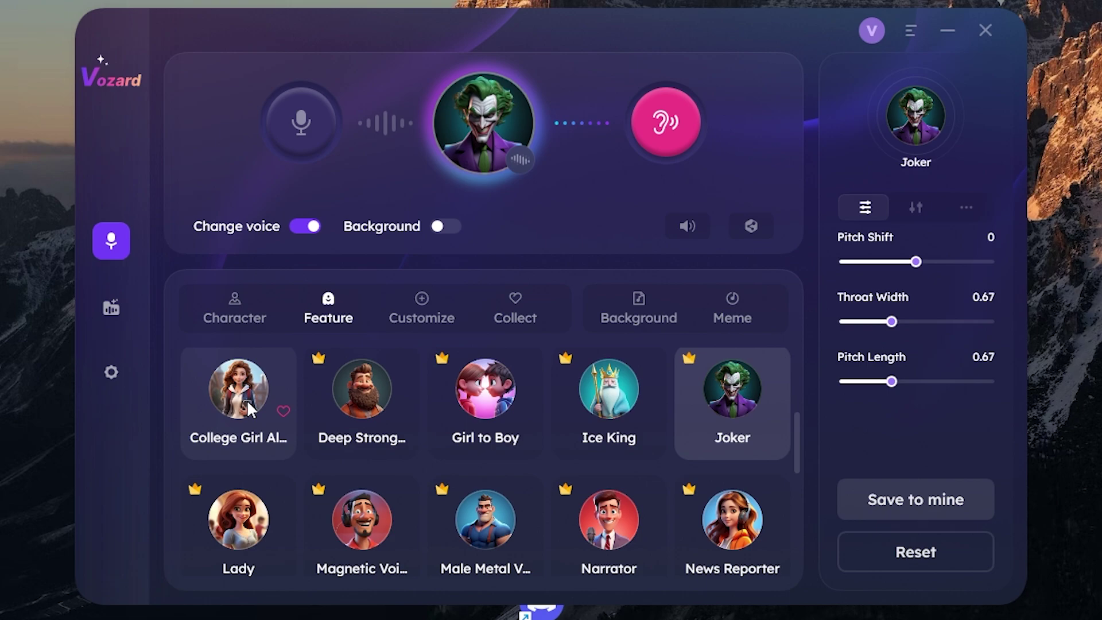
click(249, 410)
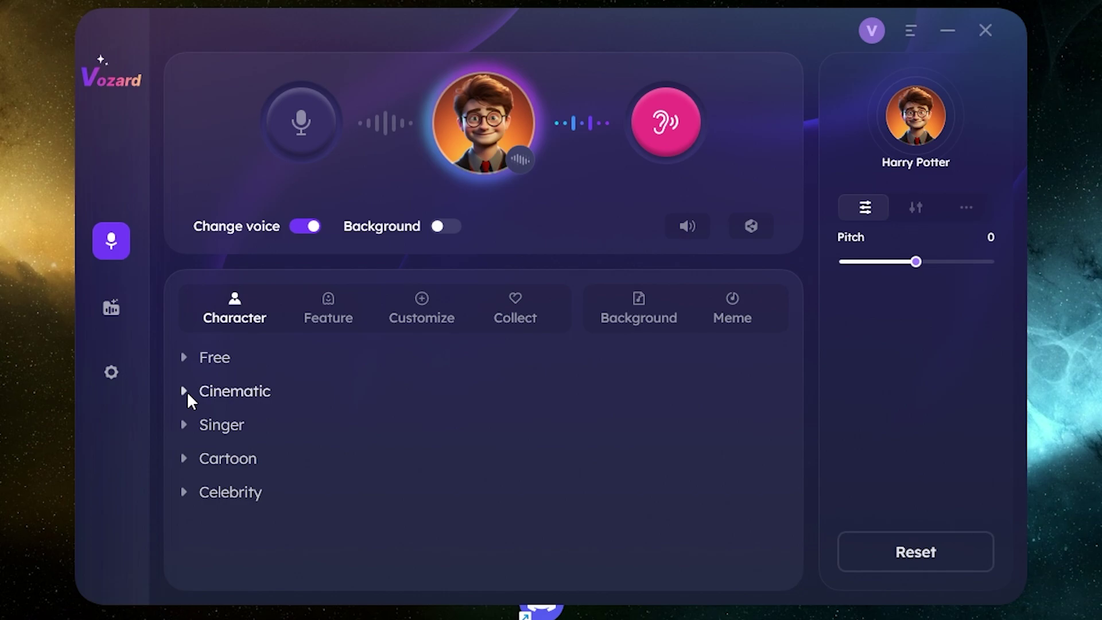
Try the Cinematic Darth Vader voice, then switch to the Cartoon Shrek voice
click(187, 390)
scroll(374, 504, down, 1)
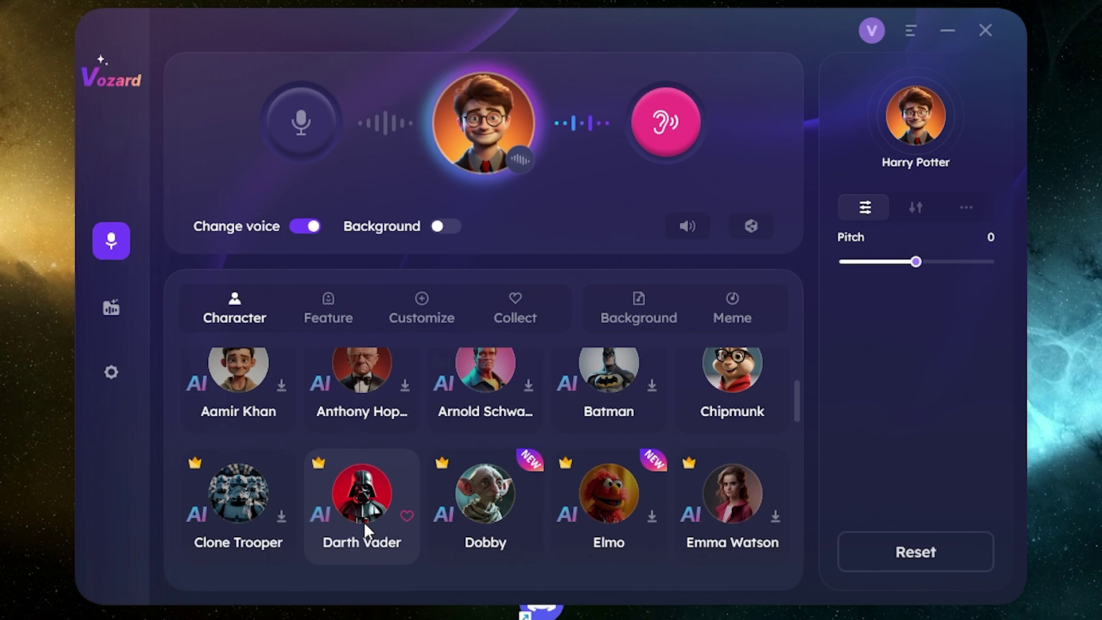
scroll(616, 509, down, 1)
click(603, 508)
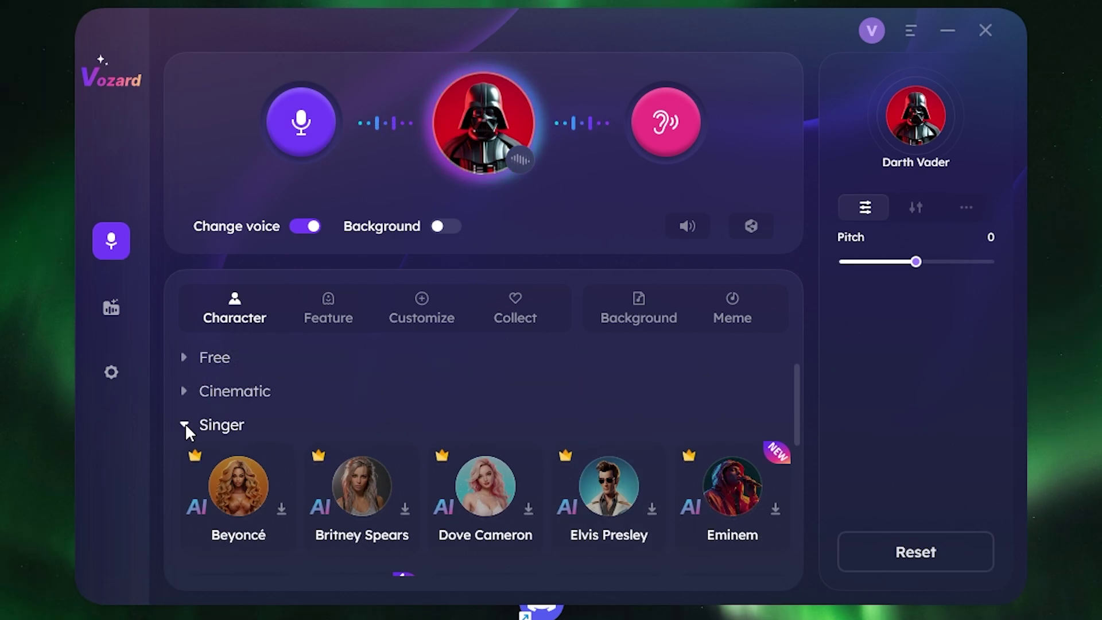
scroll(258, 448, down, 1)
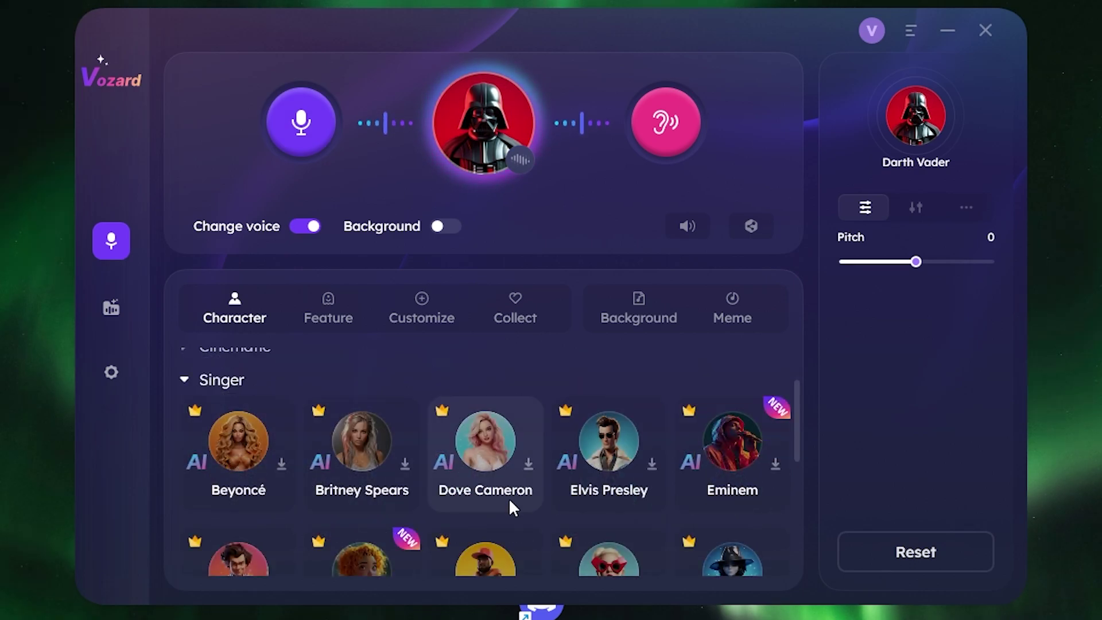
scroll(430, 517, down, 2)
scroll(276, 497, down, 1)
scroll(435, 498, down, 1)
scroll(436, 487, down, 1)
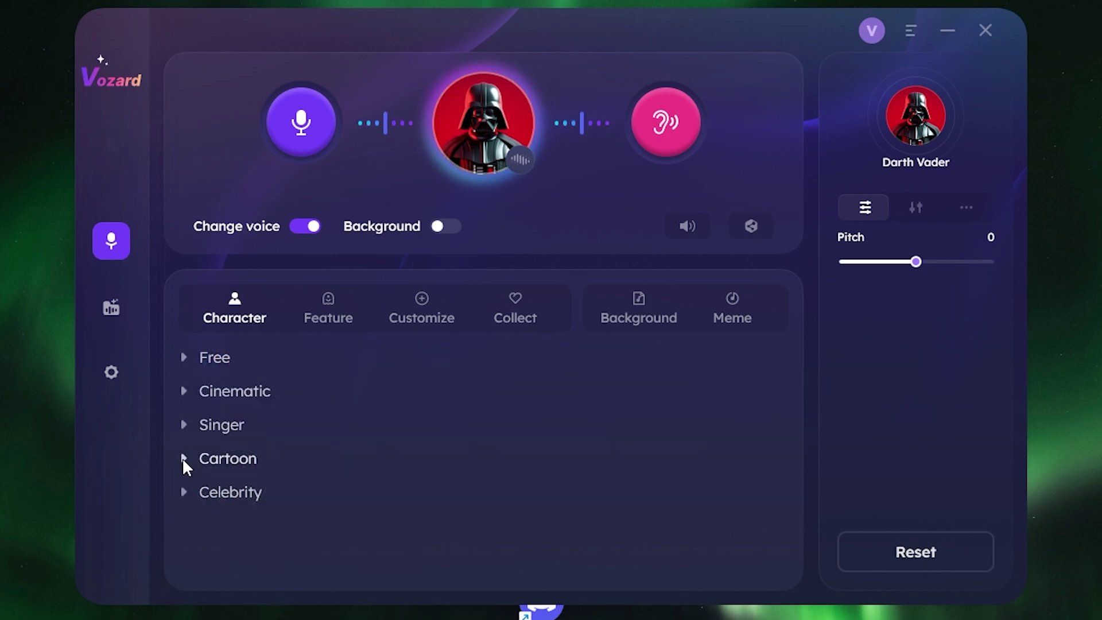
click(185, 458)
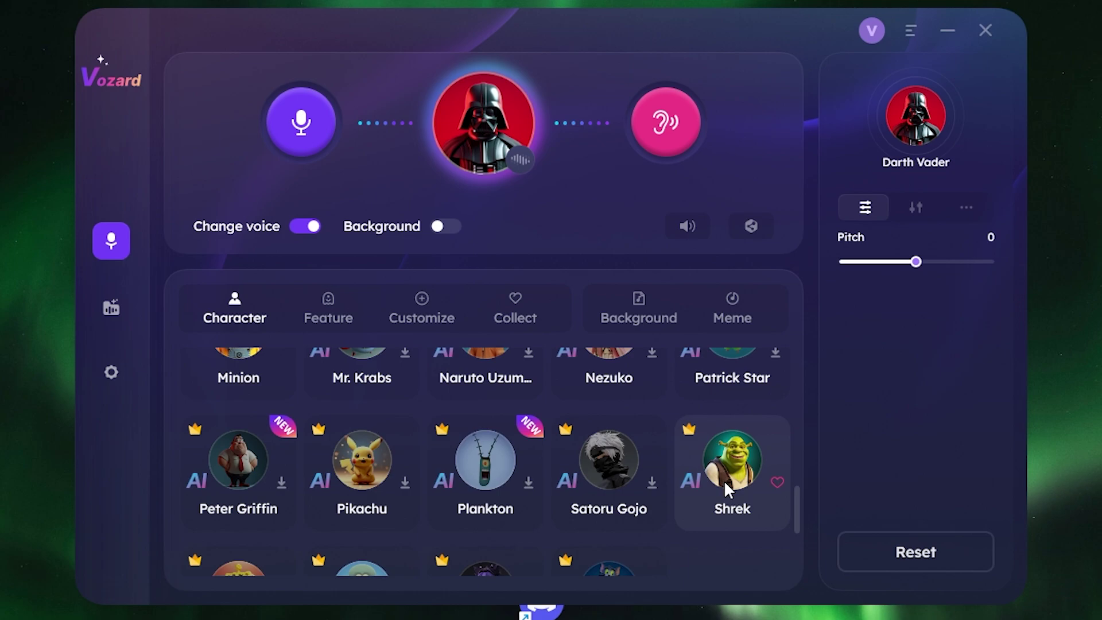
click(723, 485)
click(191, 407)
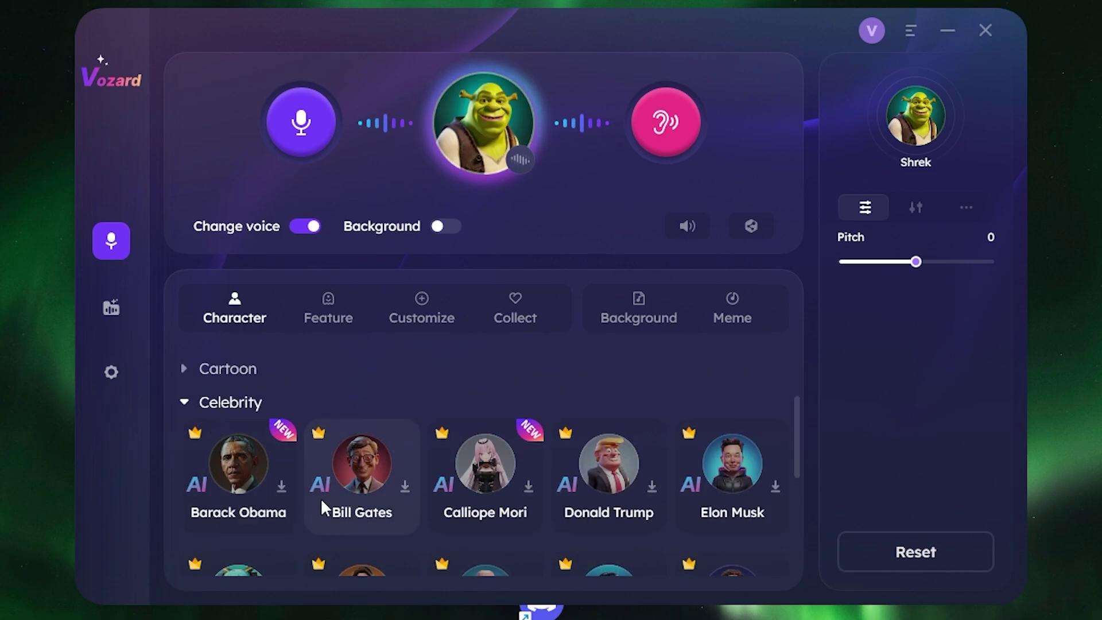
scroll(603, 490, down, 1)
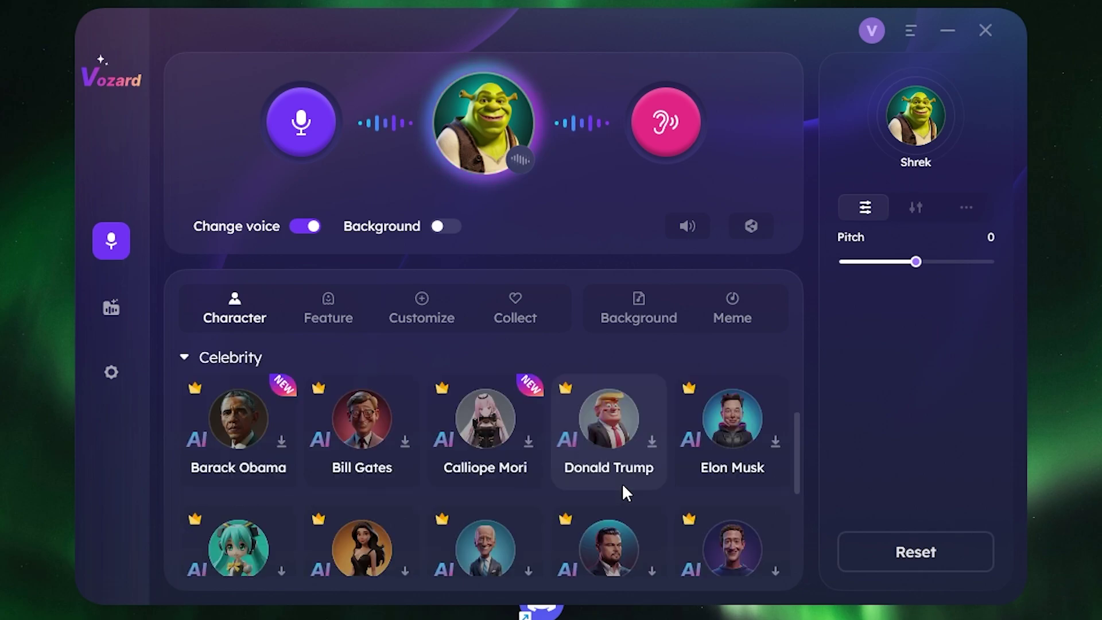
scroll(516, 431, down, 1)
scroll(448, 457, down, 1)
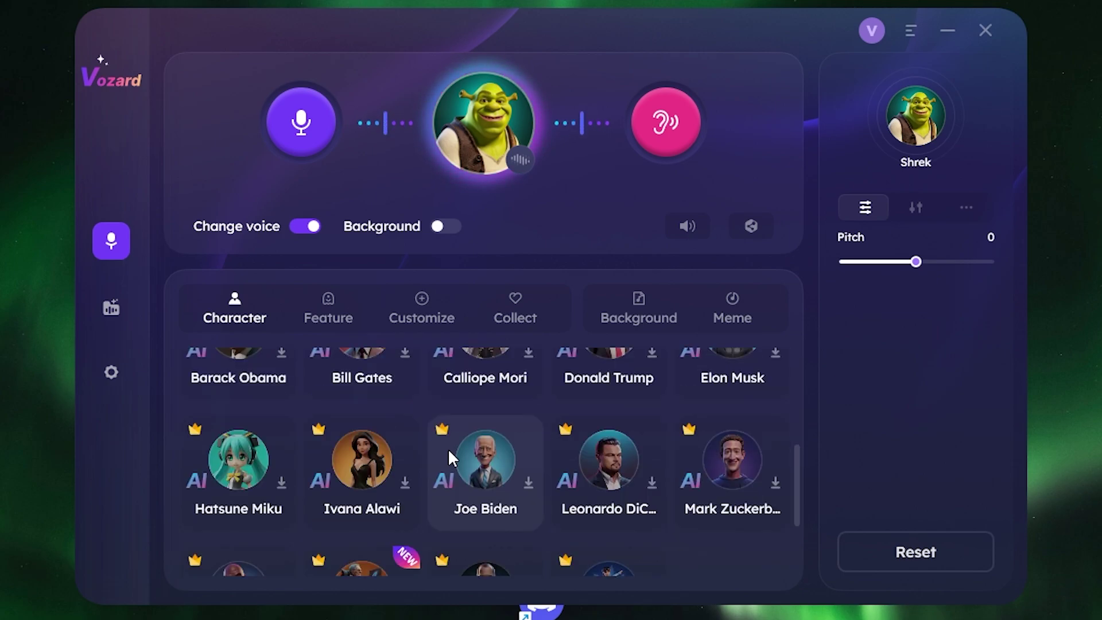
click(634, 312)
click(639, 309)
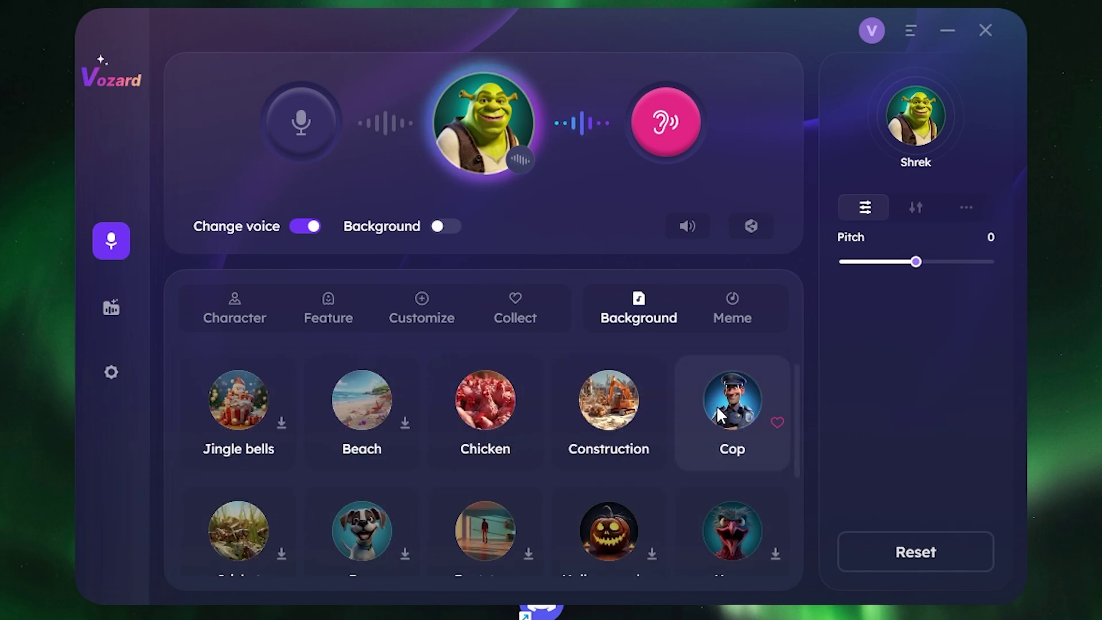
click(730, 424)
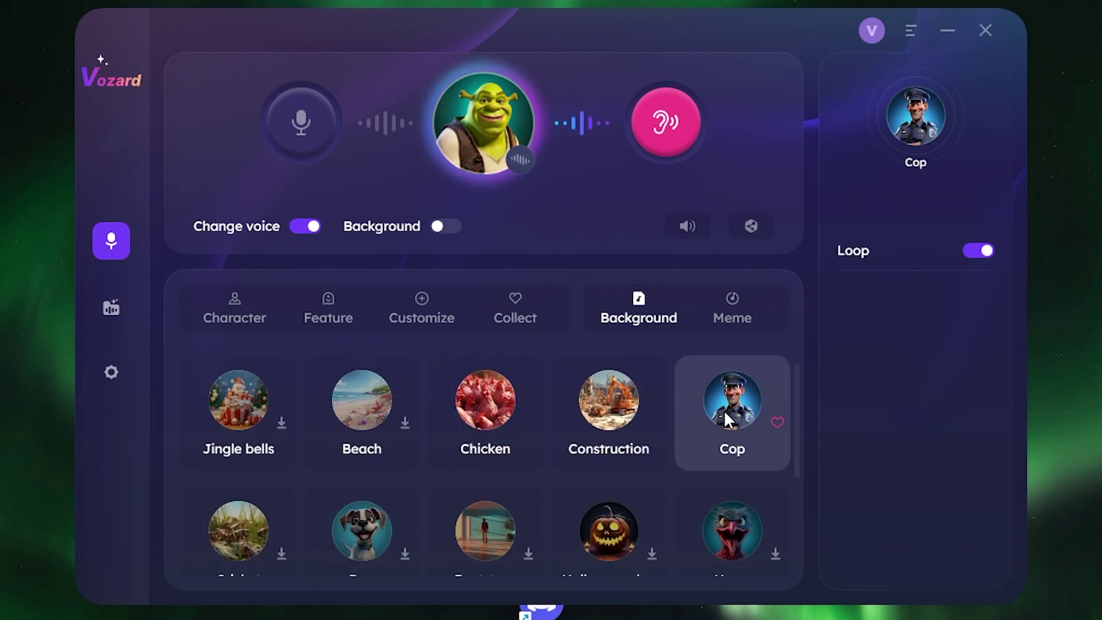
click(446, 226)
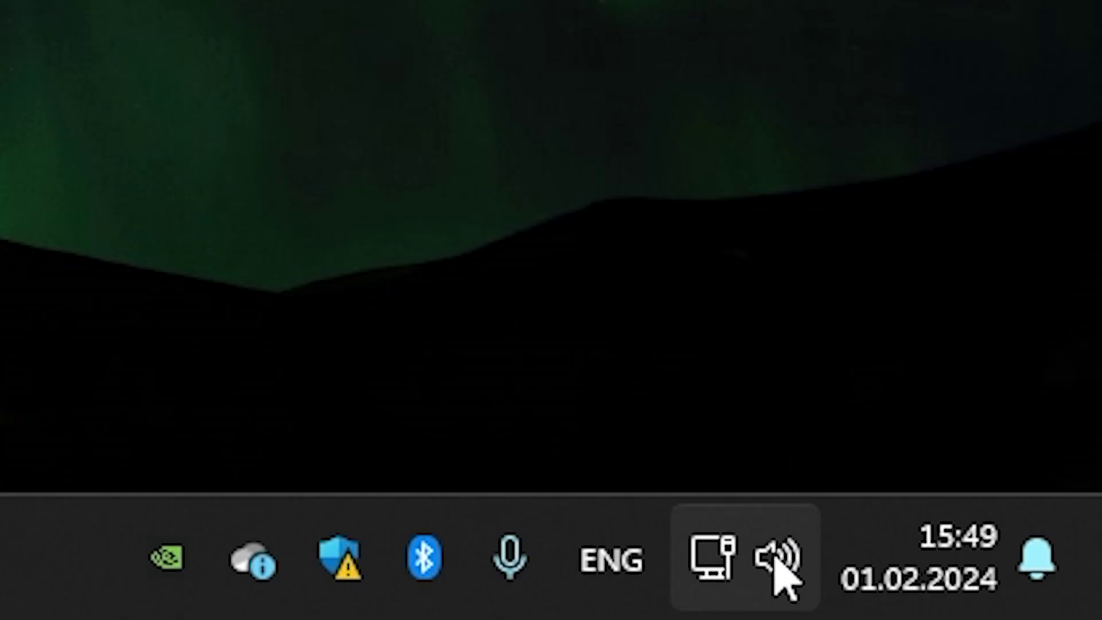
Make Vozard Microphone the default device in the Sound dialog's Recording list
right_click(779, 564)
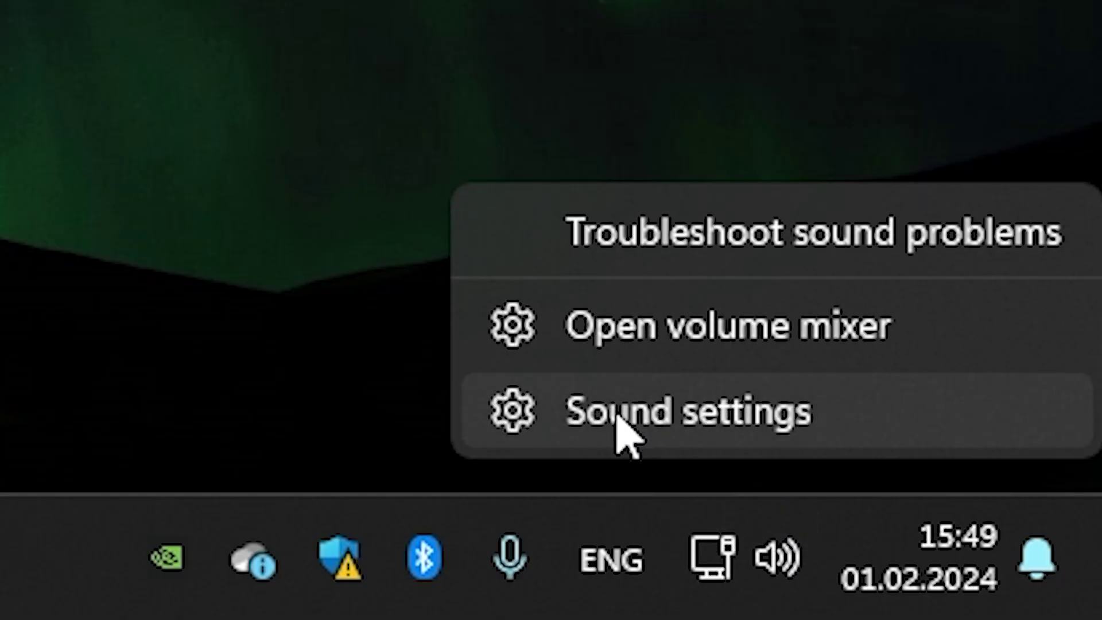
click(620, 416)
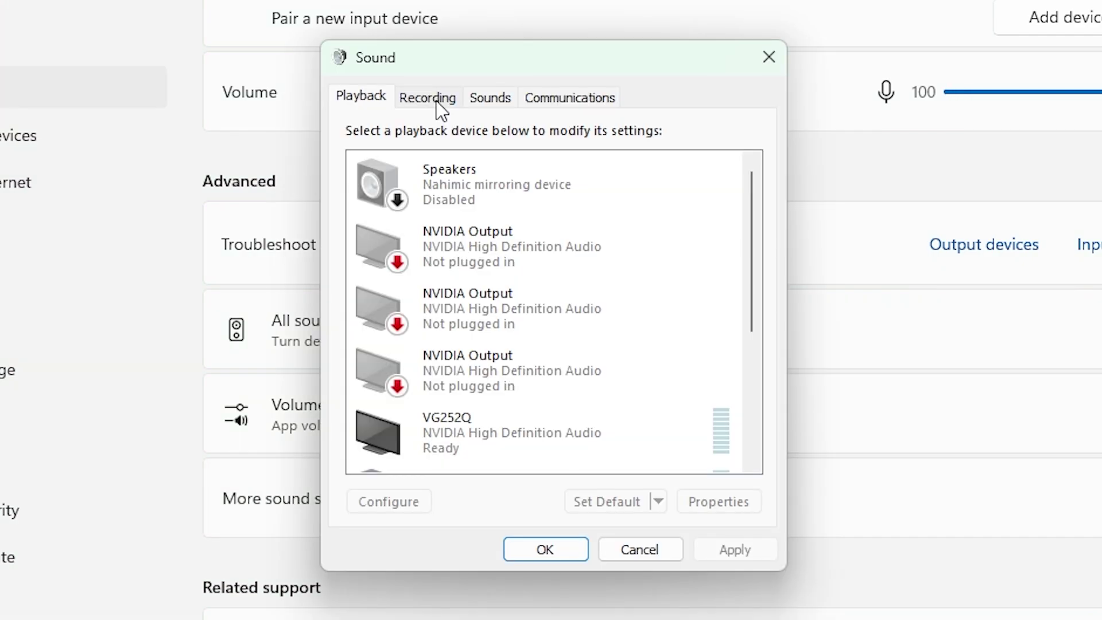
click(428, 97)
click(459, 447)
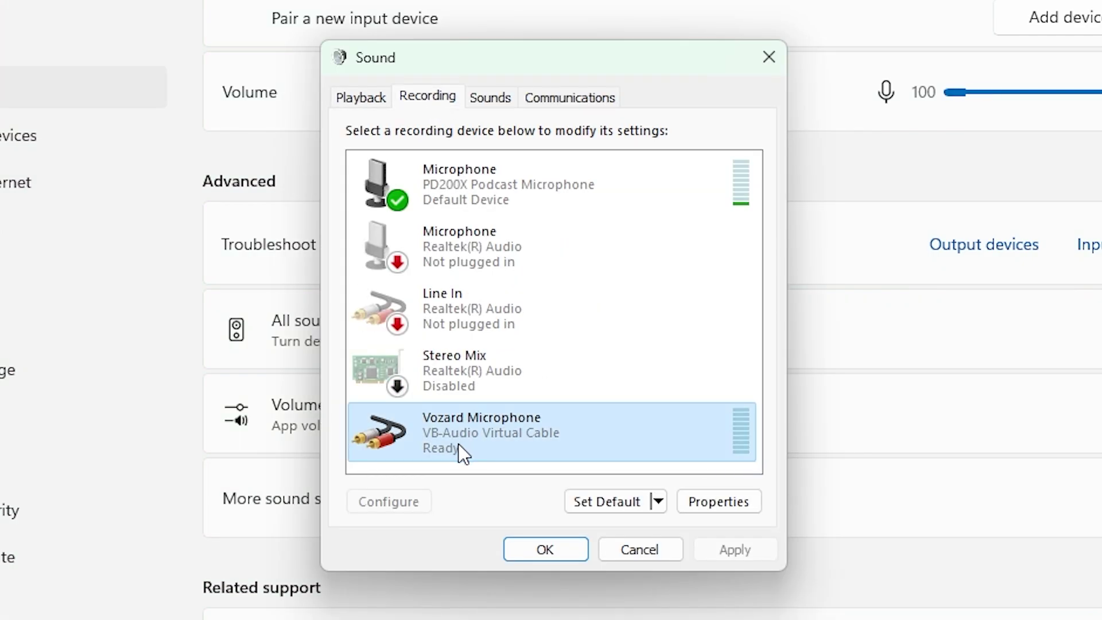
right_click(493, 436)
click(560, 476)
right_click(493, 423)
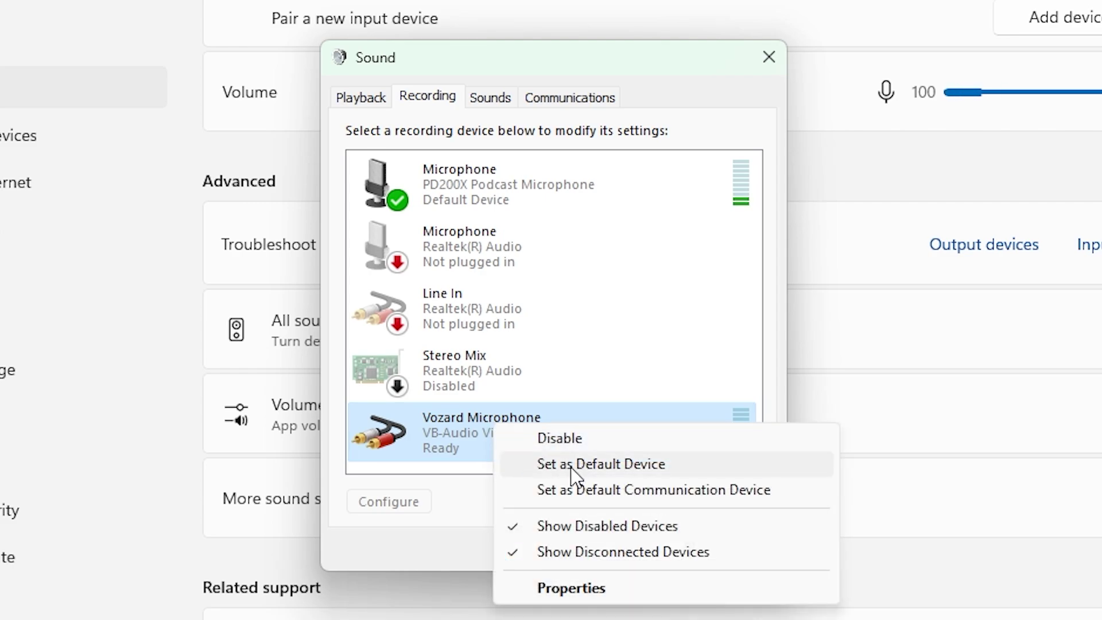
click(573, 466)
right_click(493, 438)
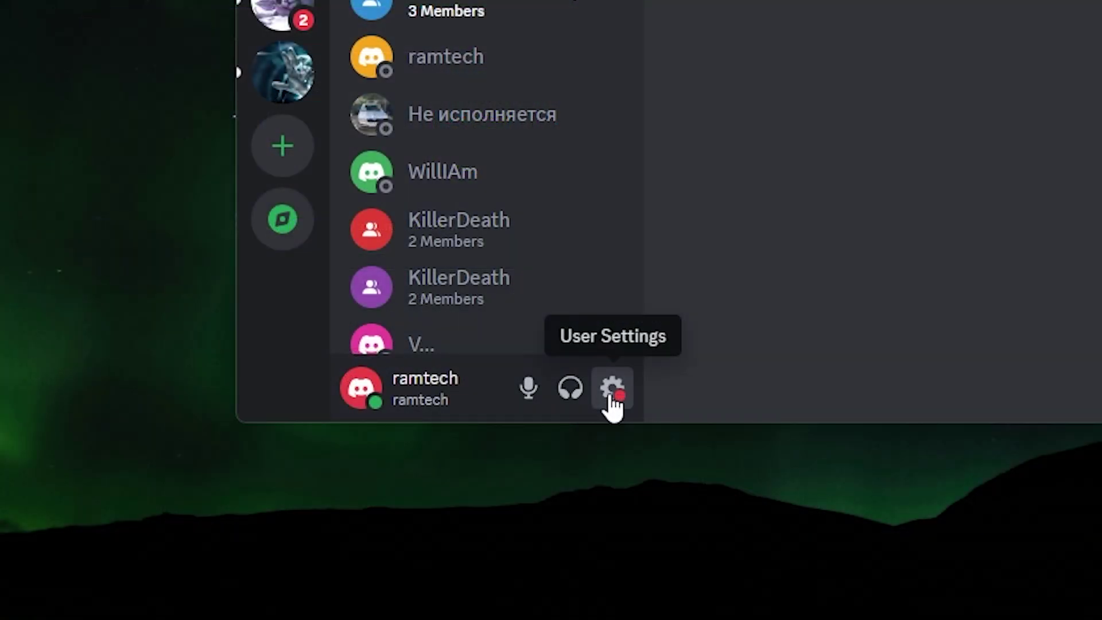
Open Discord's User Settings from the gear beside the username
click(612, 389)
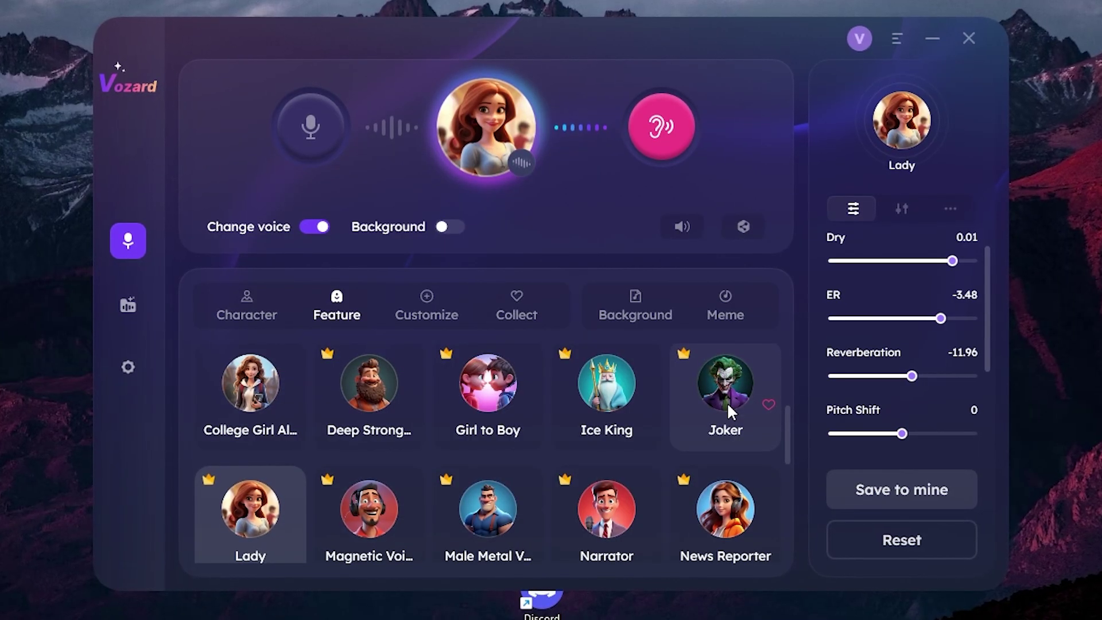
Try the Joker and College Girl Alice voices, then select Cinematic's Harry Potter voice
click(728, 403)
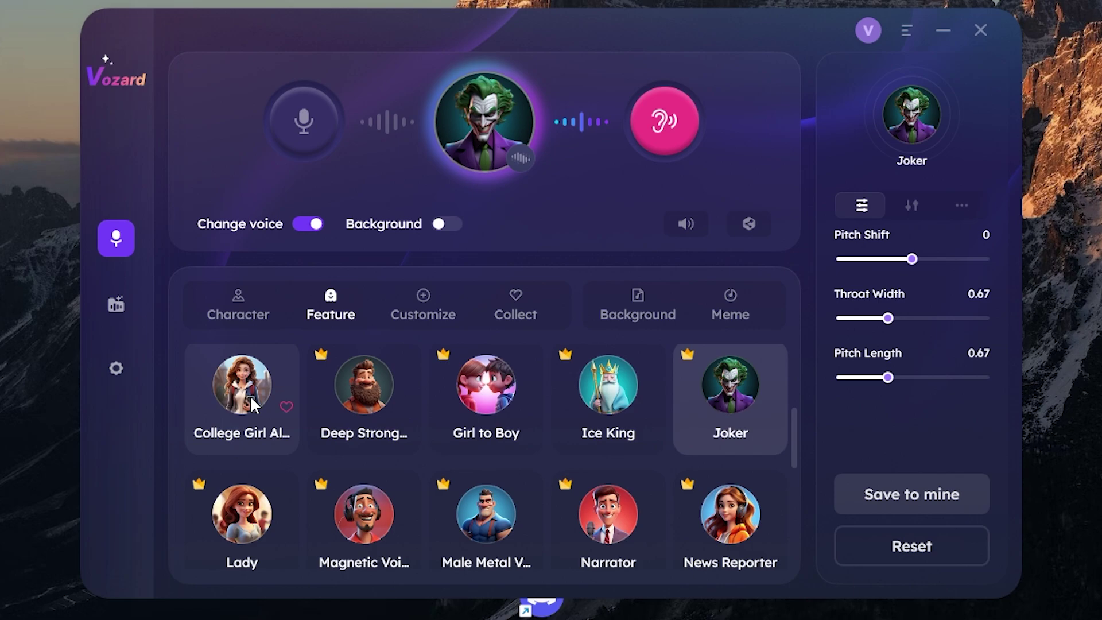
click(249, 395)
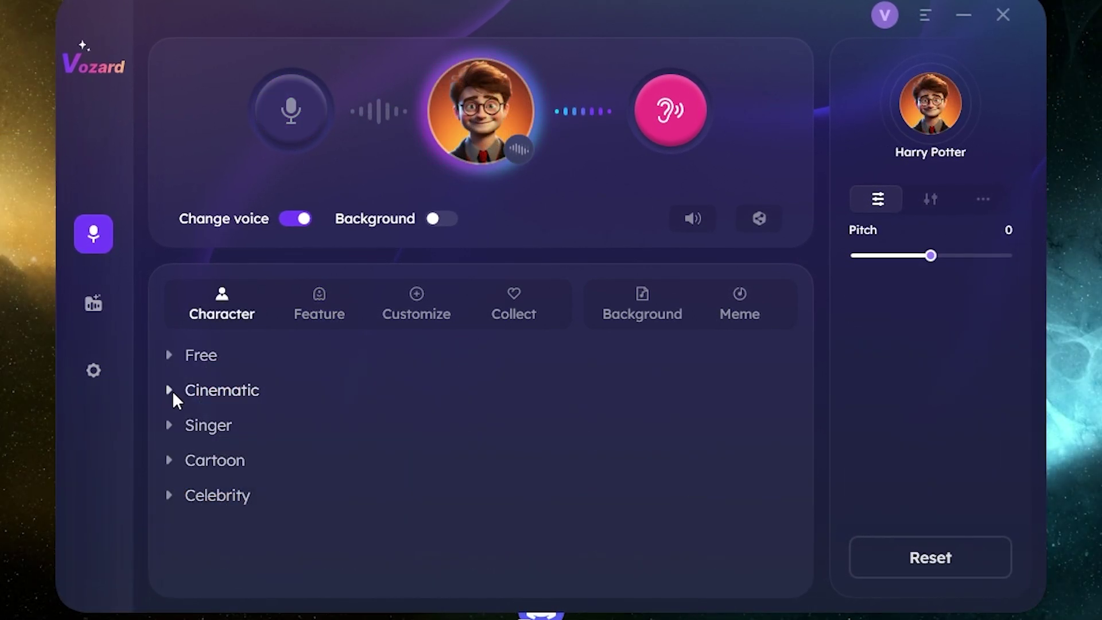
click(170, 391)
scroll(364, 510, down, 2)
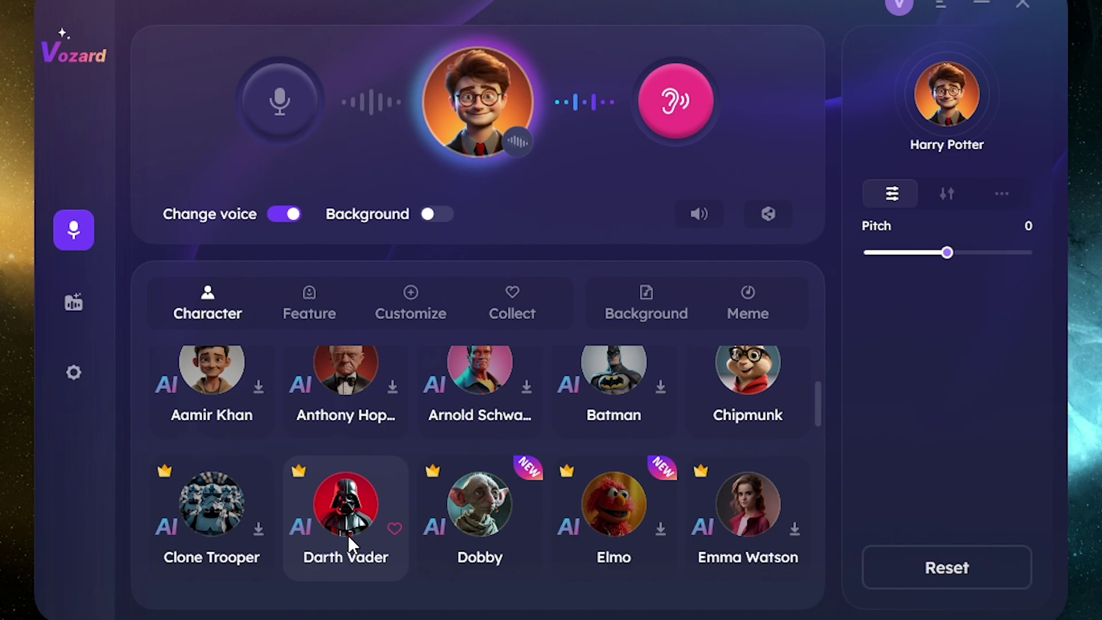
scroll(622, 524, down, 2)
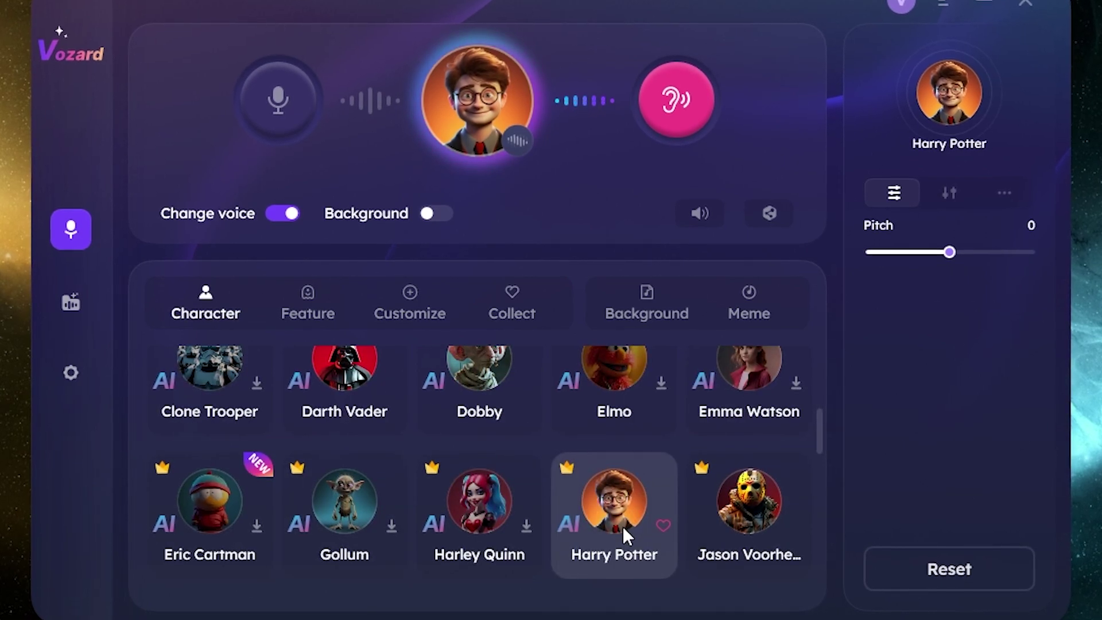
click(607, 519)
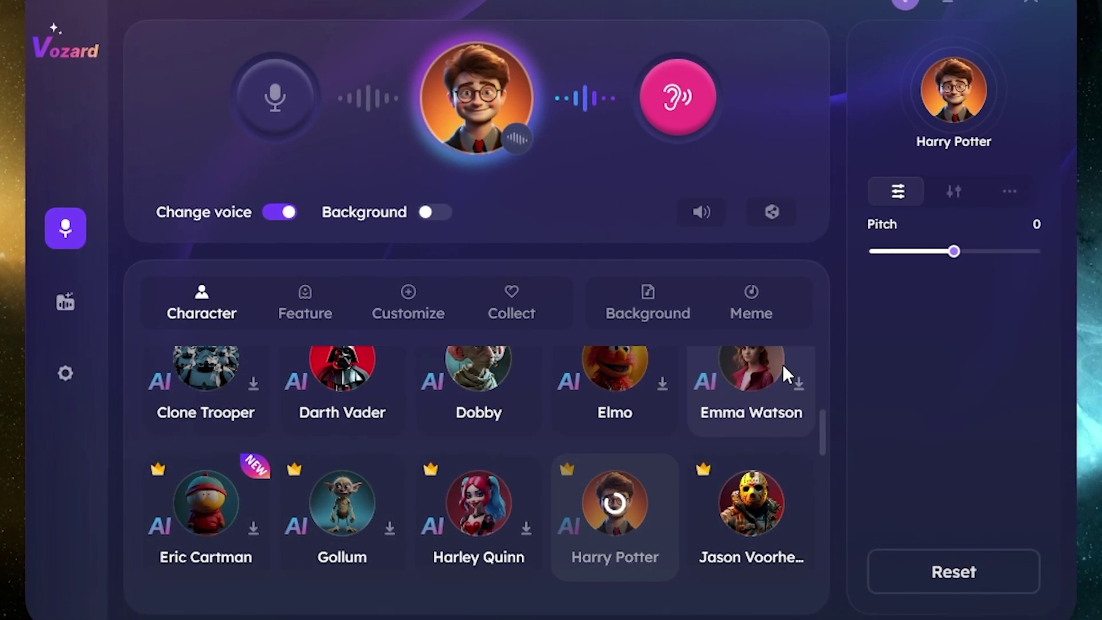